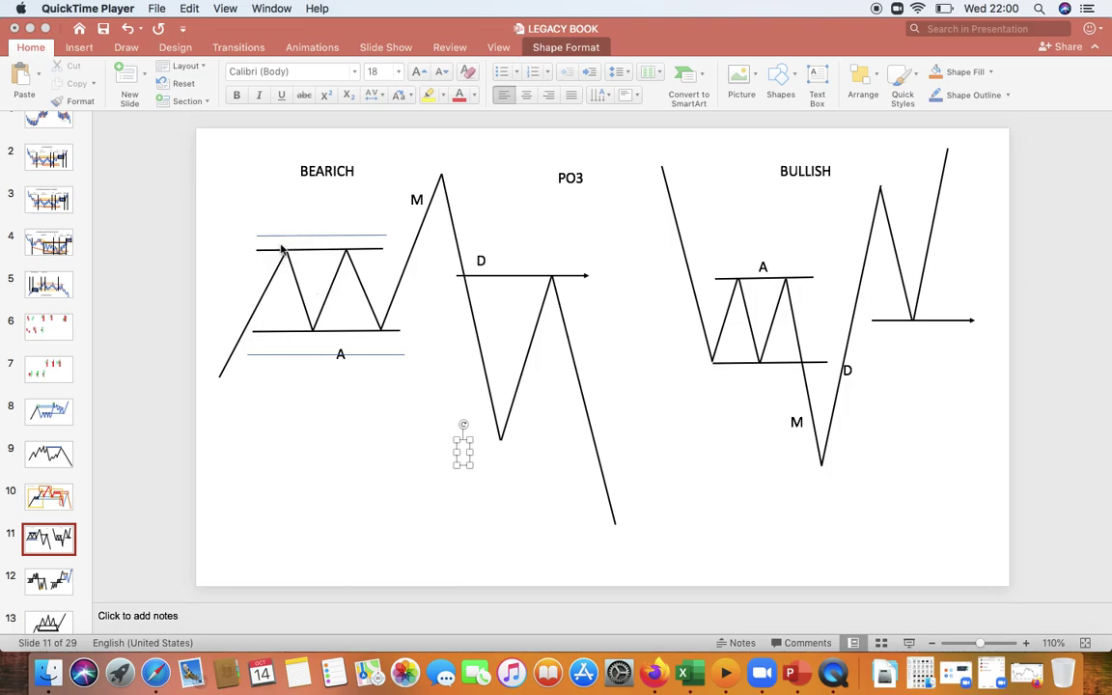
Draw a small blue oval on the first peak of slide 11's BEARICH sketch
{"action": "left_click", "coordinate": [701, 71]}
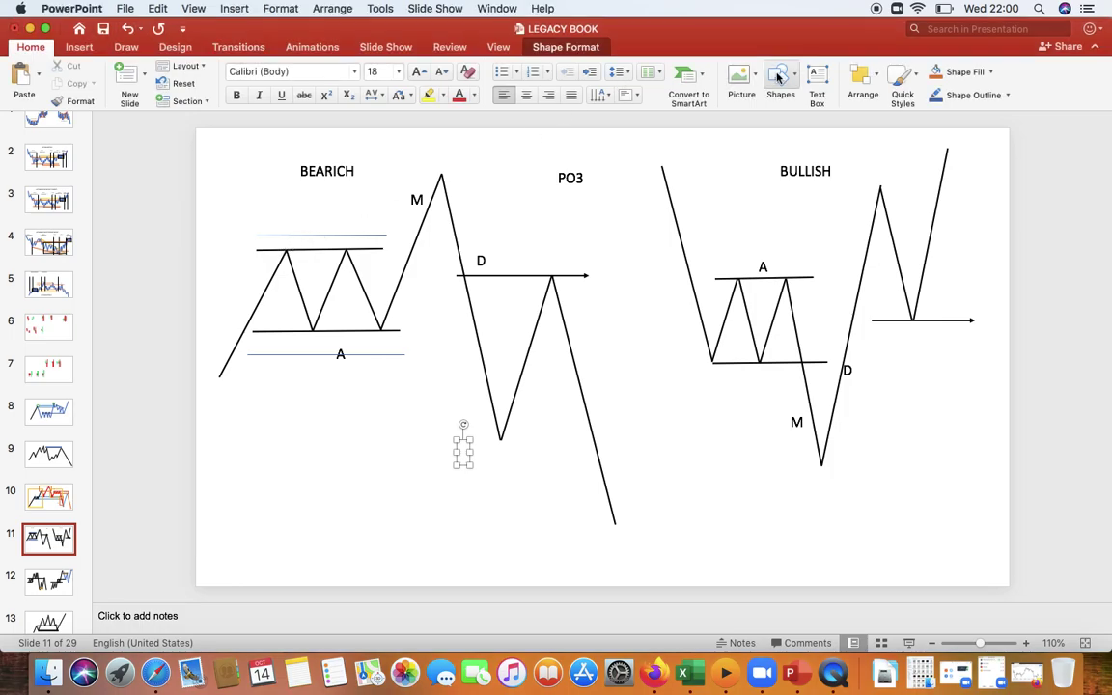
{"action": "left_click", "coordinate": [790, 79]}
{"action": "left_click", "coordinate": [792, 116]}
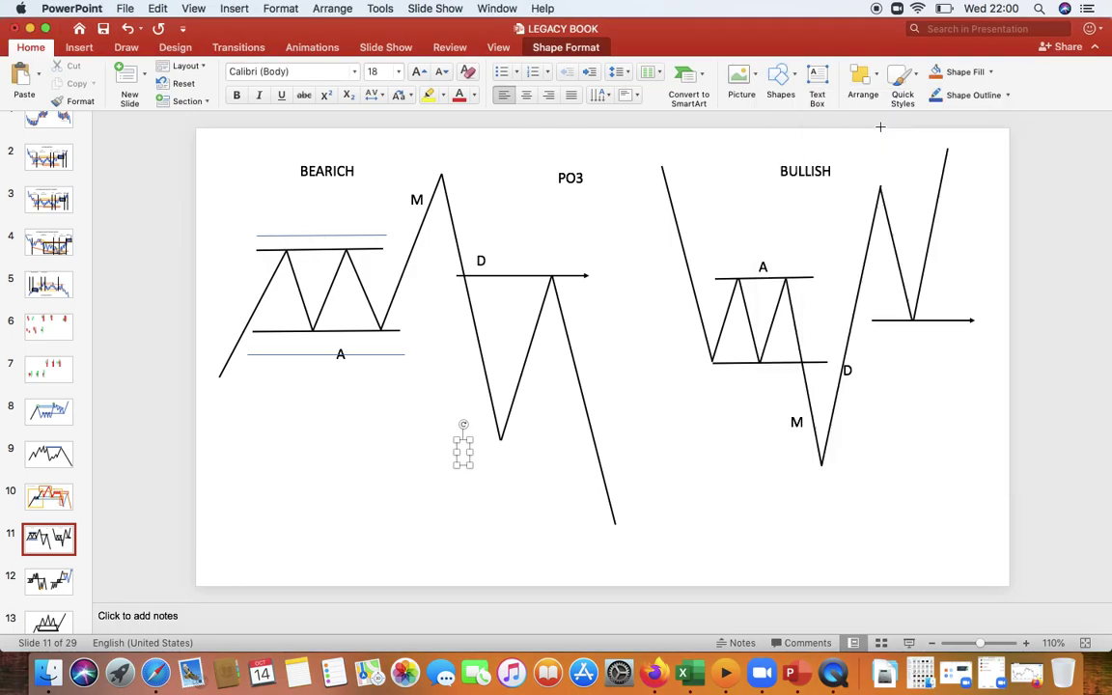
{"action": "left_click_drag", "start_coordinate": [276, 247], "coordinate": [300, 263]}
{"action": "left_click", "coordinate": [310, 221]}
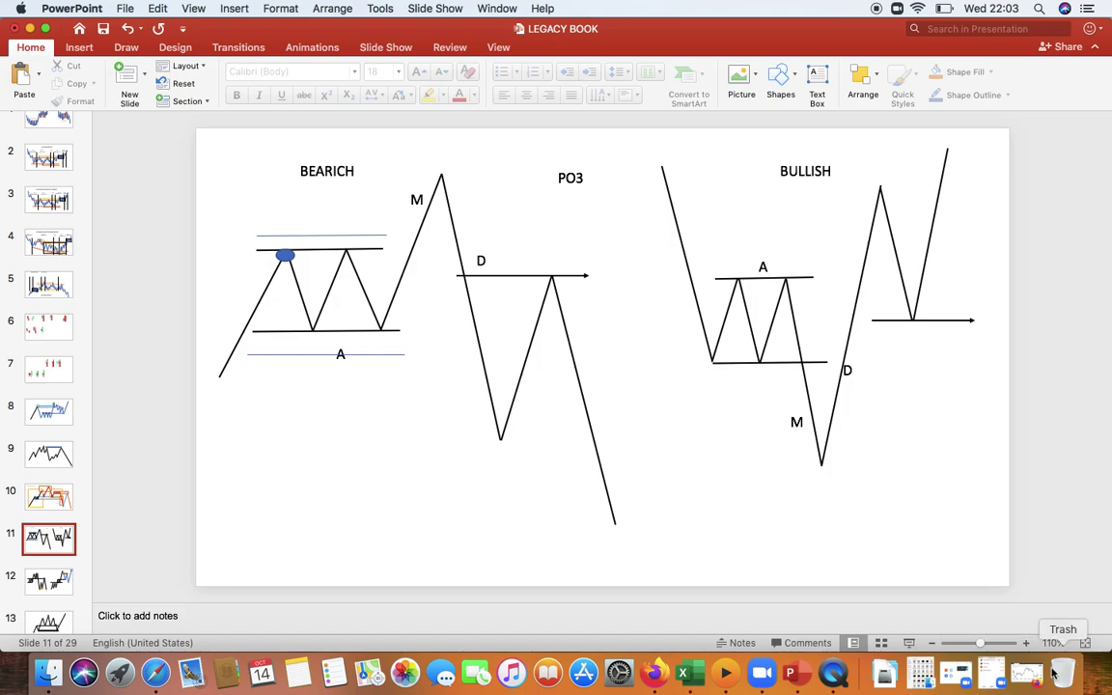
Restore the EURUSD chart window in Firefox full screen and pan toward the latest candles
{"action": "left_click", "coordinate": [1016, 674]}
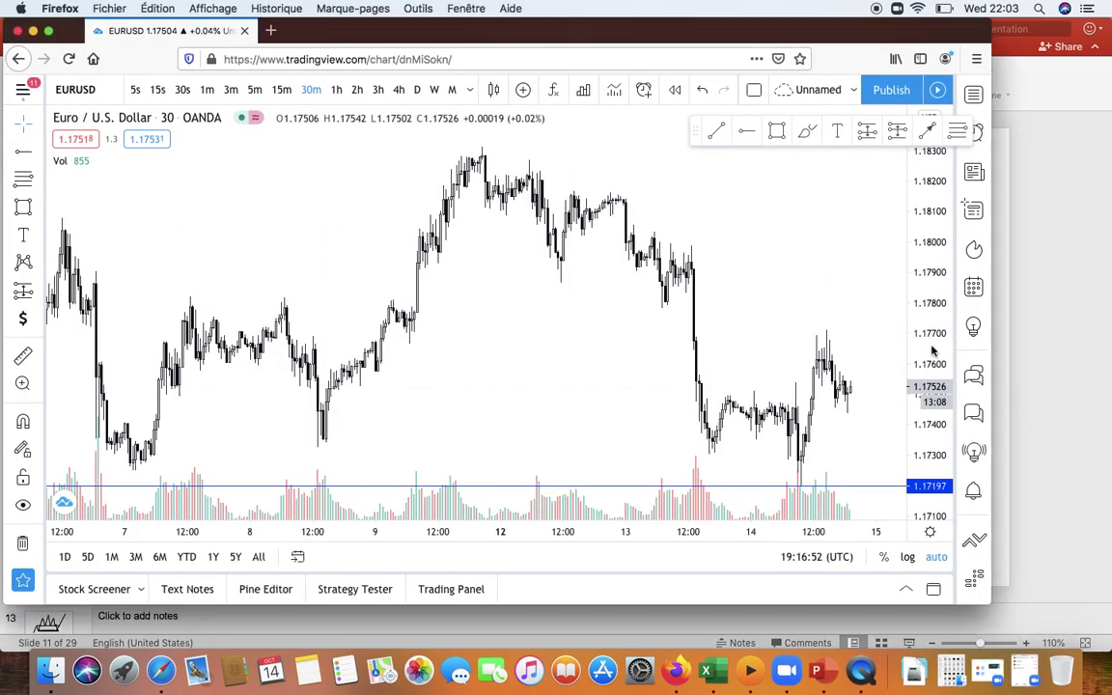
{"action": "left_click", "coordinate": [50, 34]}
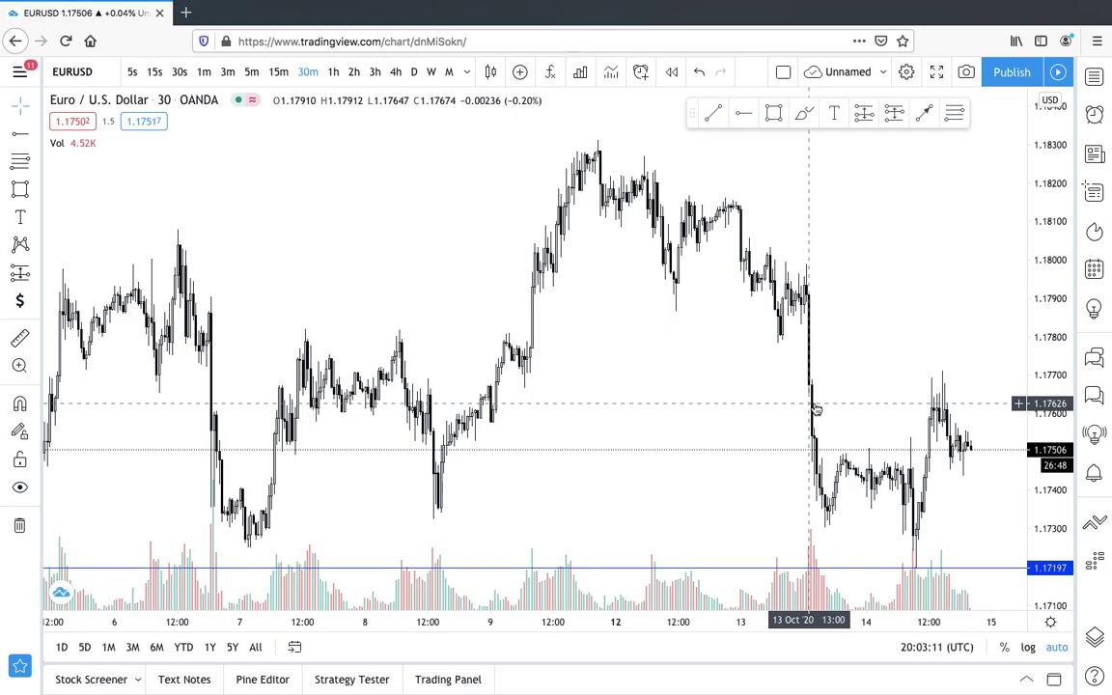
{"action": "left_click_drag", "start_coordinate": [750, 389], "coordinate": [729, 387]}
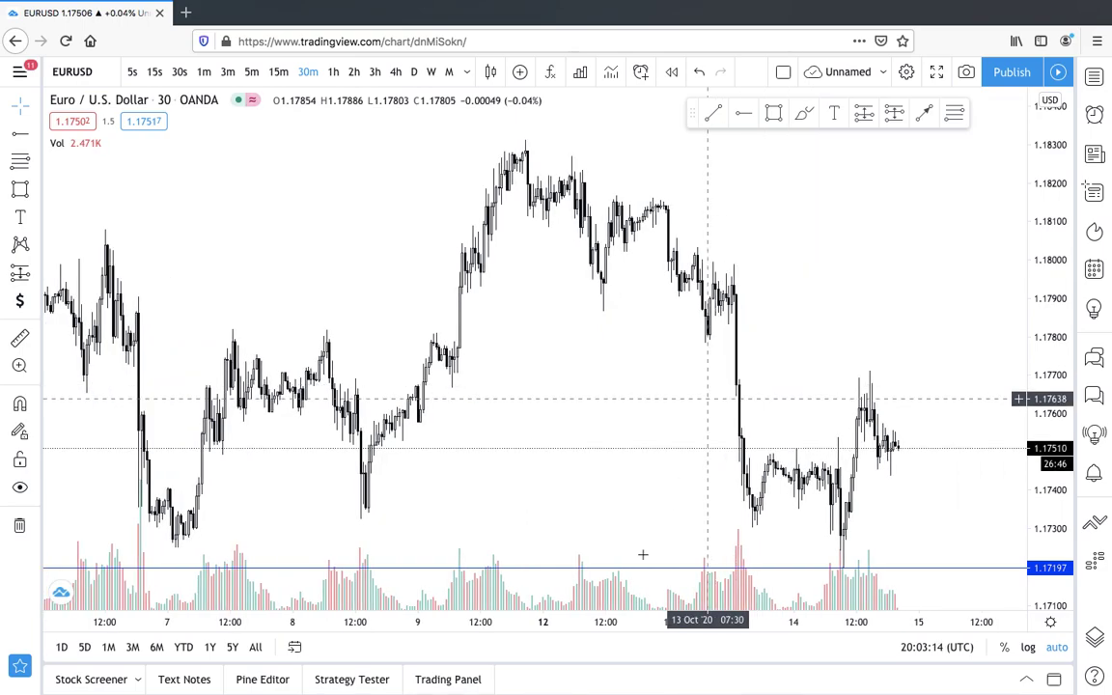
Zoom the chart onto 9–15 October with a taller price range, then pick the Rectangle tool
{"action": "mouse_move", "coordinate": [519, 577]}
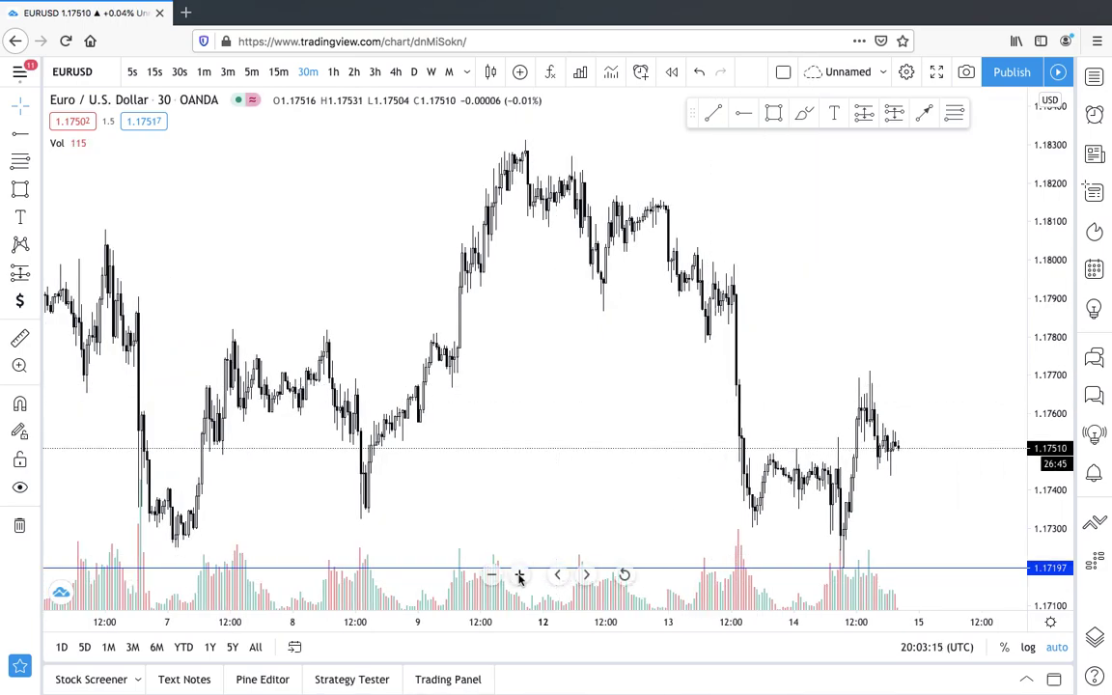
{"action": "left_click", "coordinate": [520, 577]}
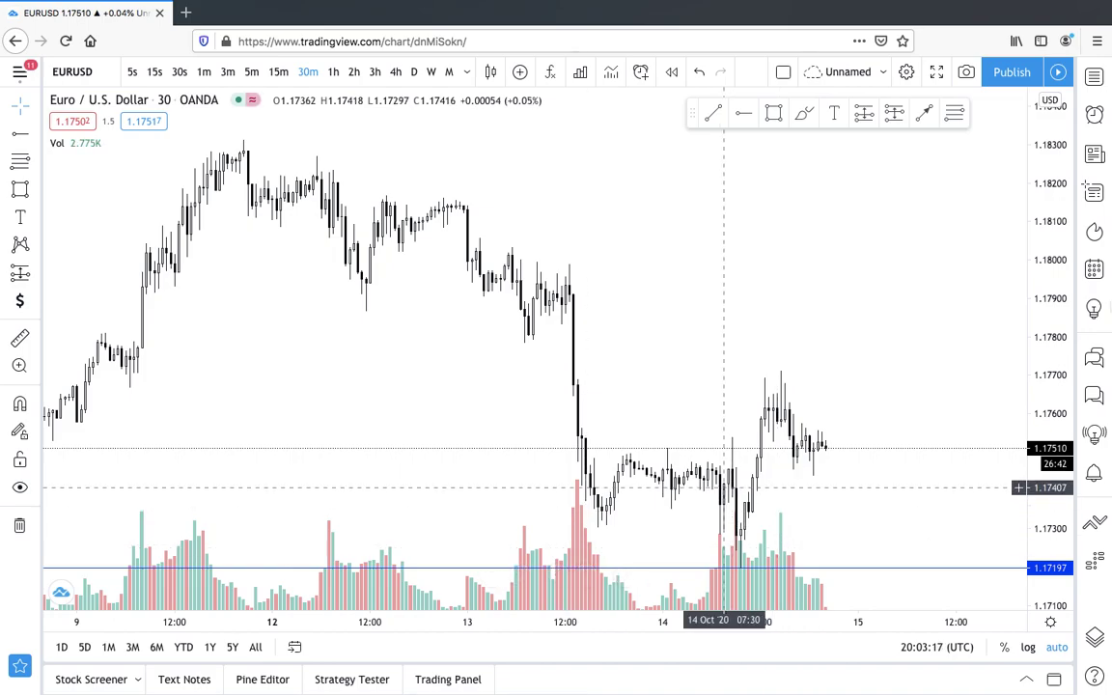
{"action": "mouse_move", "coordinate": [1050, 333]}
{"action": "left_mouse_down"}
{"action": "mouse_move", "coordinate": [1050, 372]}
{"action": "mouse_move", "coordinate": [1047, 362]}
{"action": "left_mouse_up"}
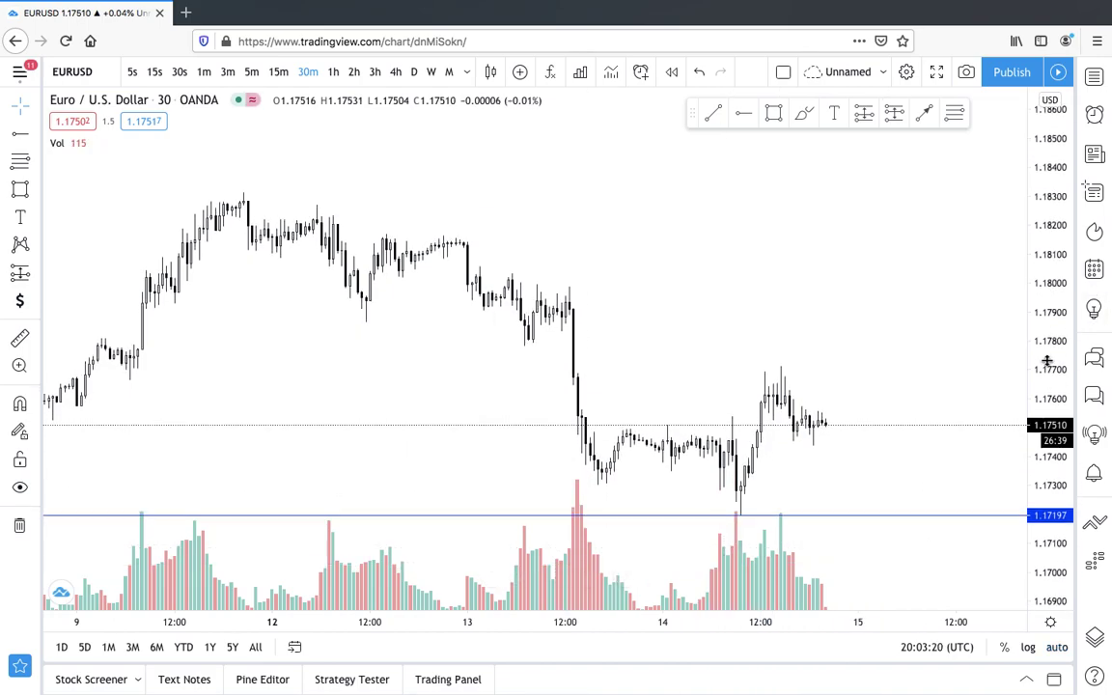
{"action": "left_click", "coordinate": [773, 114]}
Box the 14 October range, about 1.1729–1.1751, in a pink rectangle, then zoom out twice
{"action": "left_click", "coordinate": [590, 426]}
{"action": "left_click", "coordinate": [748, 483]}
{"action": "left_click_drag", "start_coordinate": [802, 487], "coordinate": [801, 487]}
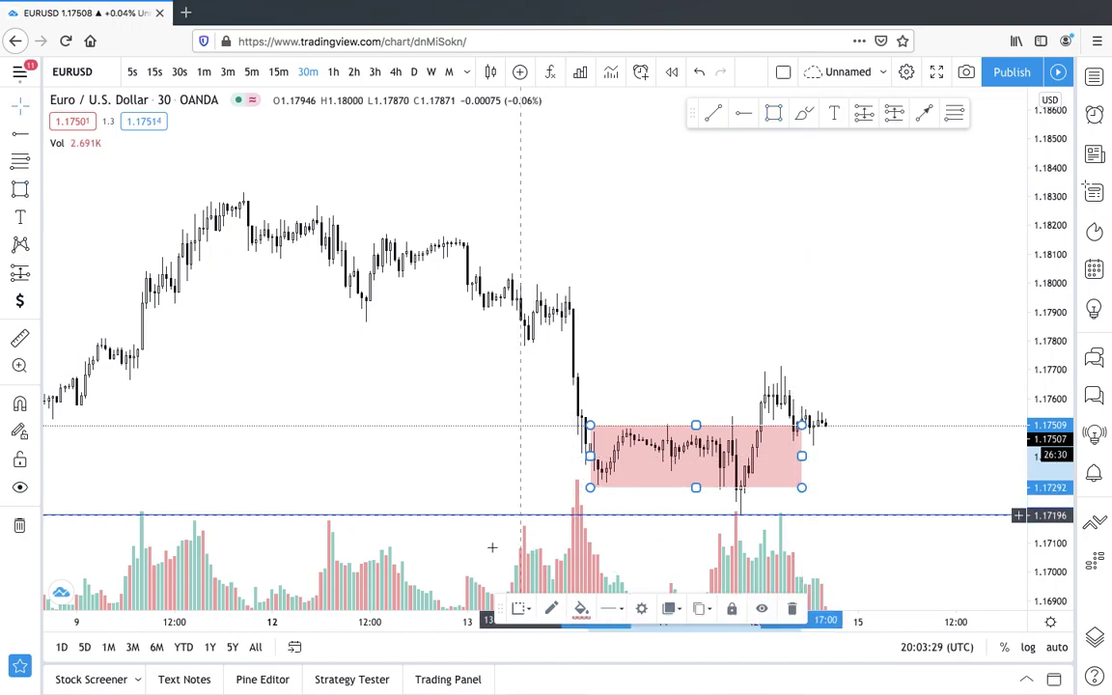
{"action": "left_click", "coordinate": [490, 576]}
{"action": "left_click", "coordinate": [491, 576]}
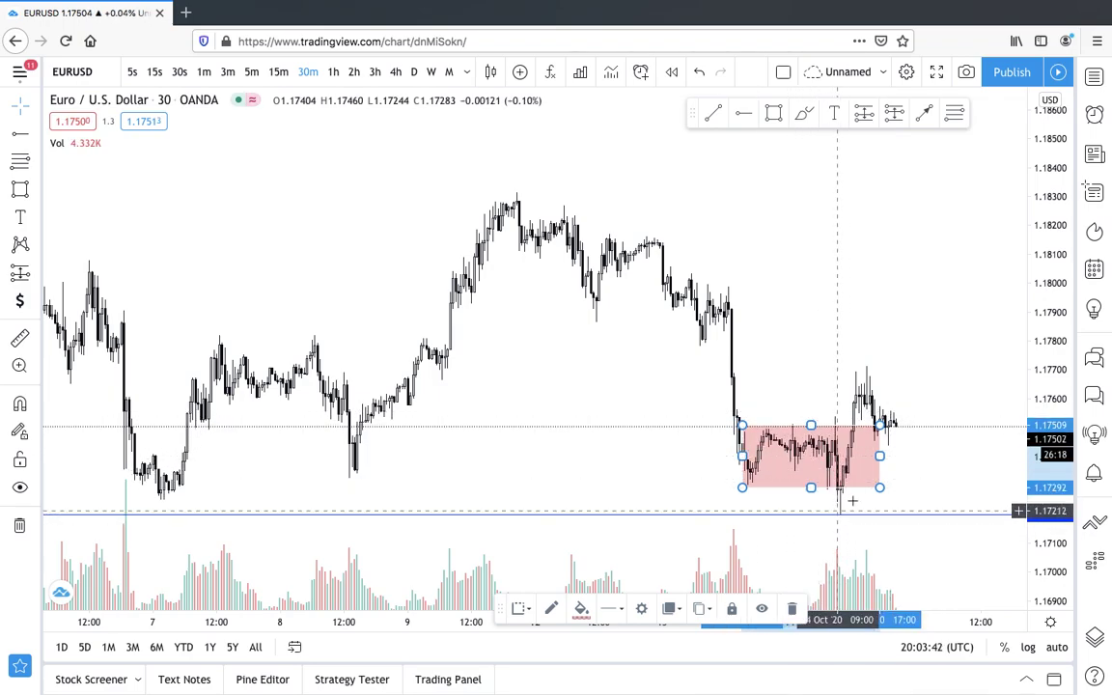
Switch EURUSD to the 1-hour interval, zoom in, and pan to center the recent days
{"action": "left_click", "coordinate": [334, 73]}
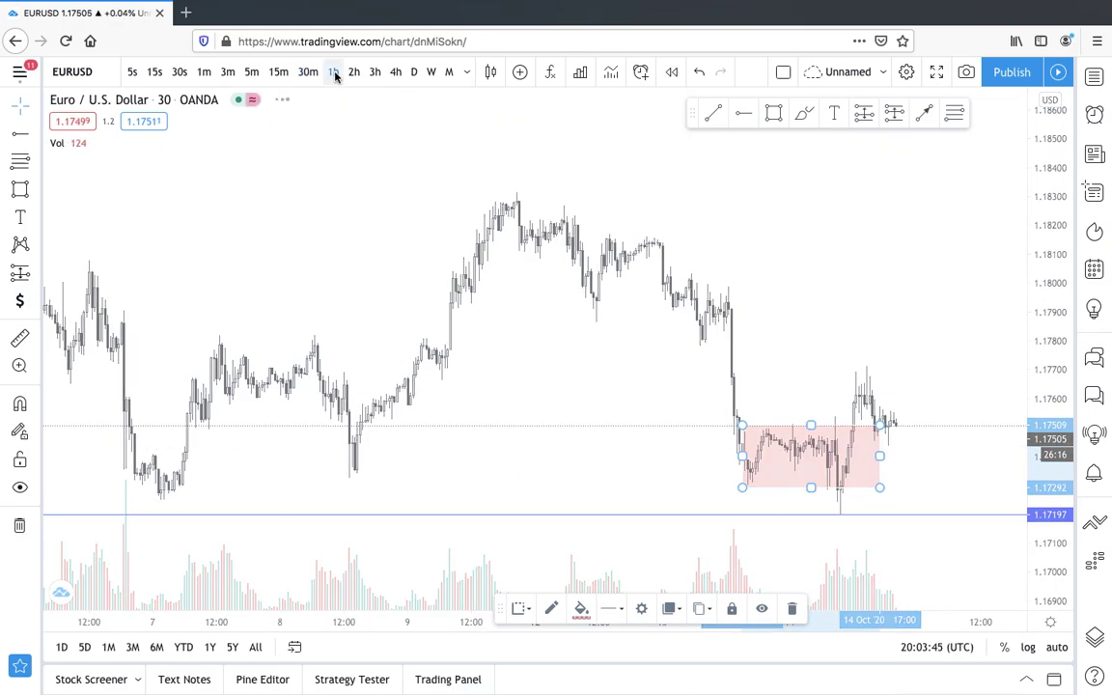
{"action": "left_click", "coordinate": [334, 73]}
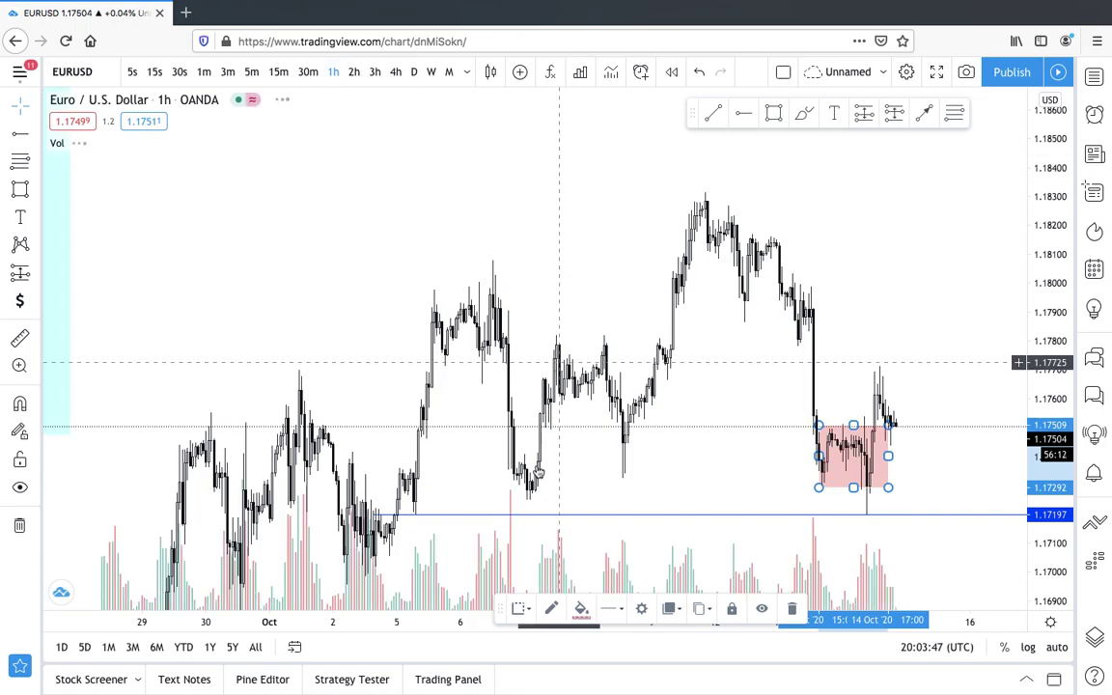
{"action": "left_click", "coordinate": [518, 576]}
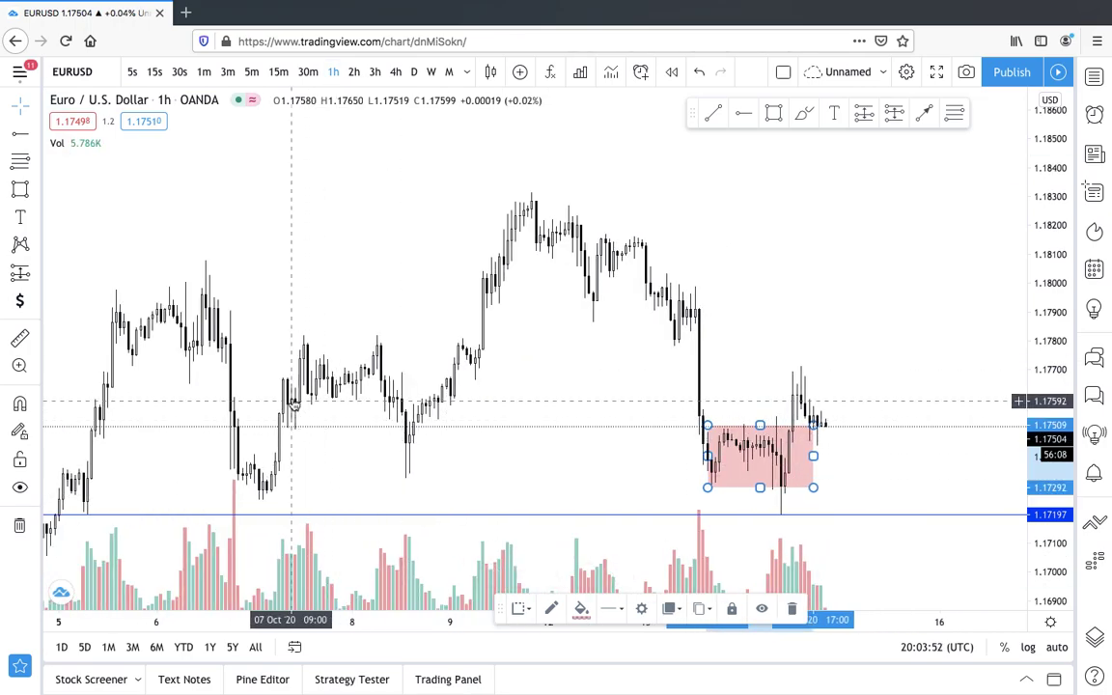
{"action": "left_click_drag", "start_coordinate": [377, 403], "coordinate": [692, 375]}
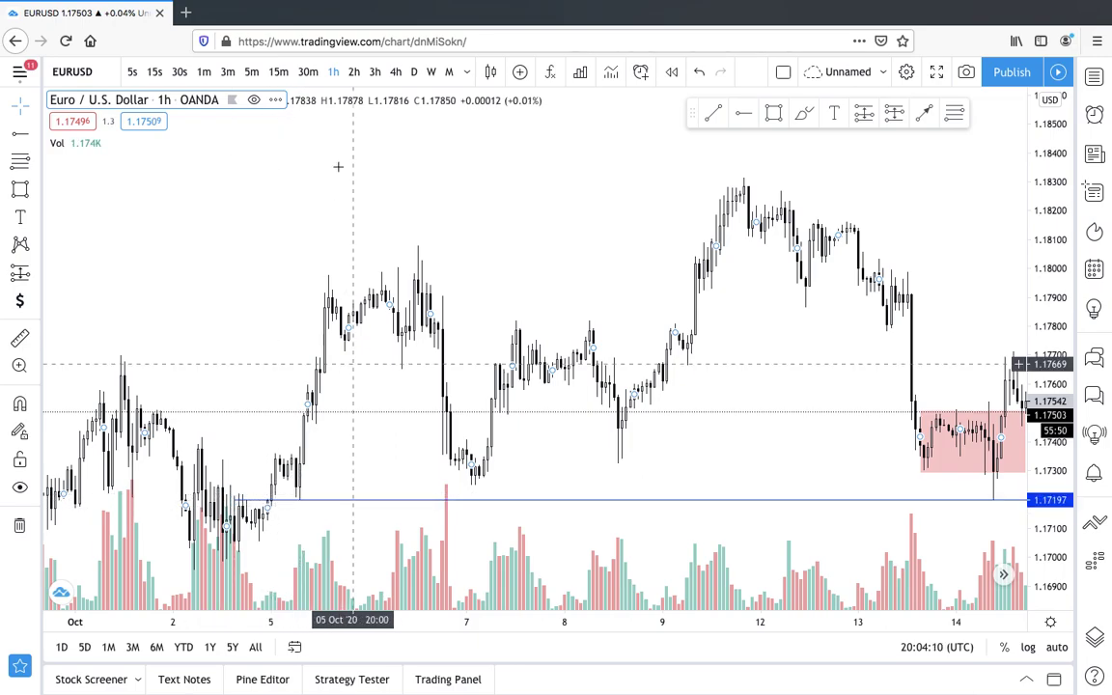
Return the chart to 30 minutes, zoom out, and bring the red consolidation box into view
{"action": "left_click", "coordinate": [308, 74]}
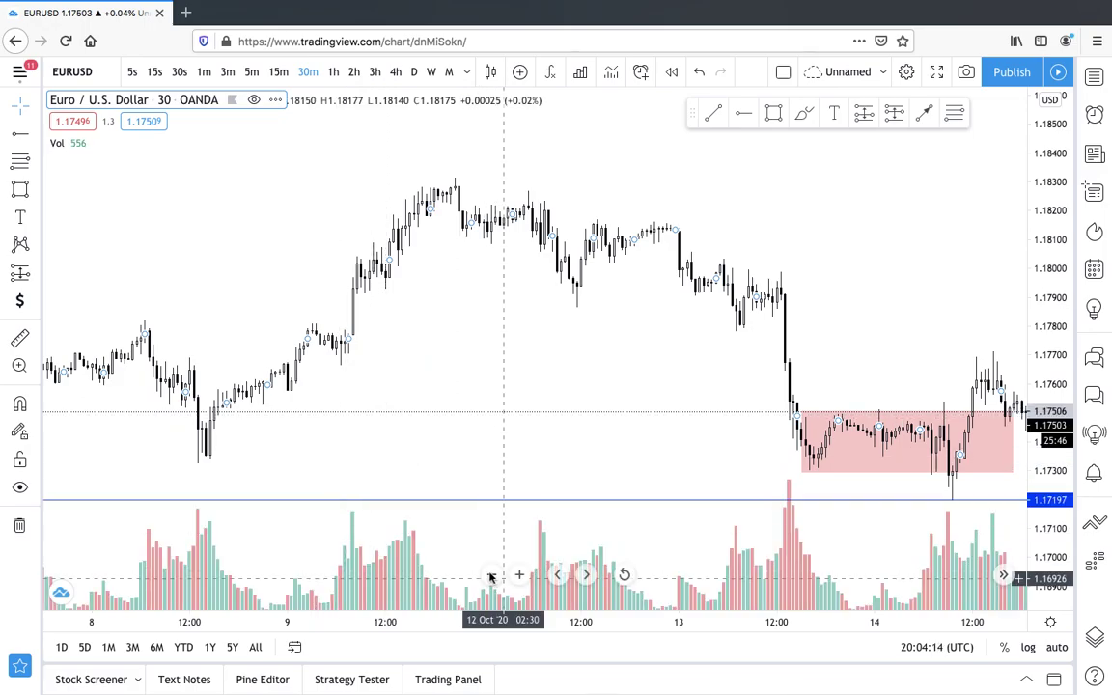
{"action": "left_click", "coordinate": [491, 576]}
{"action": "left_click", "coordinate": [490, 576]}
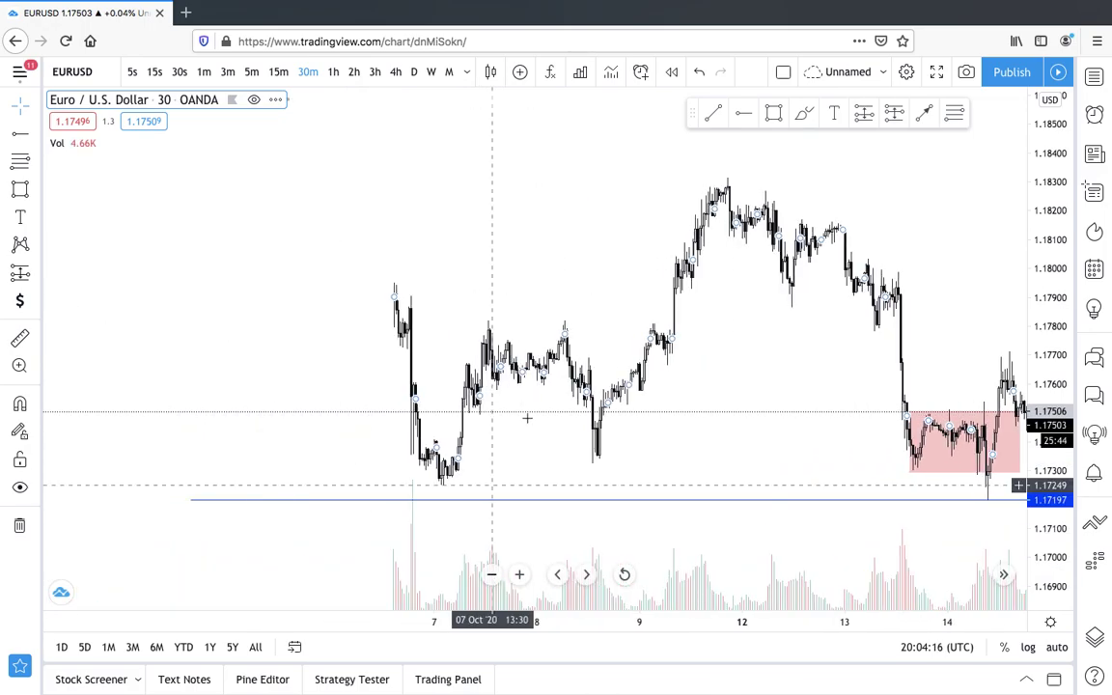
{"action": "left_click_drag", "start_coordinate": [611, 379], "coordinate": [659, 377]}
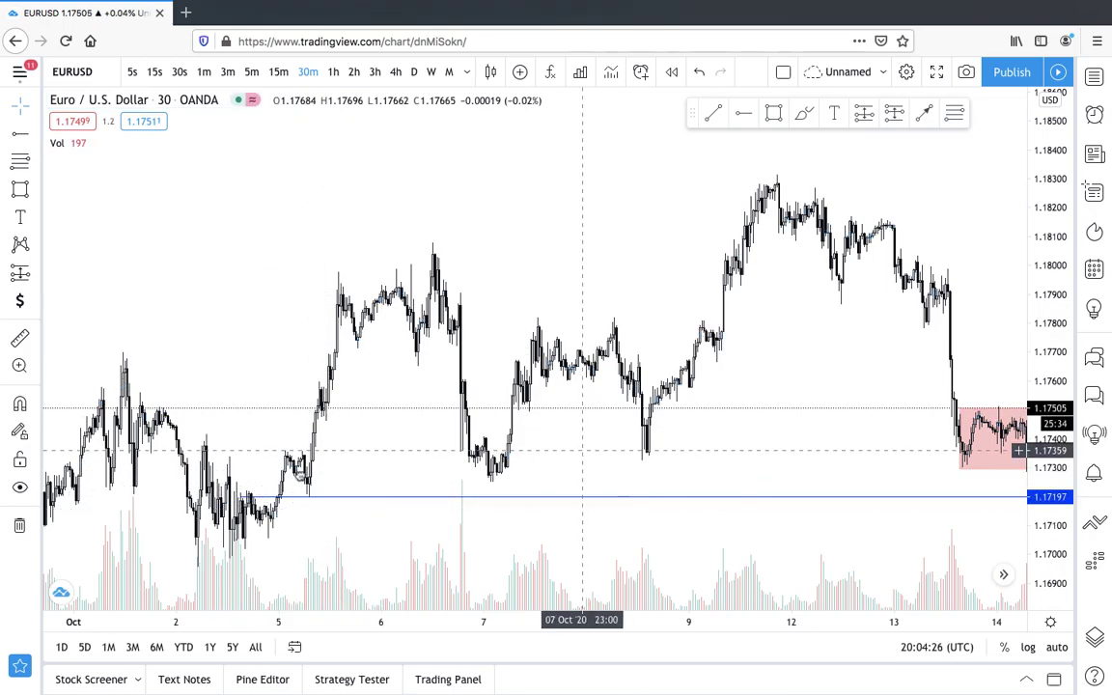
{"action": "scroll", "coordinate": [578, 449], "scroll_direction": "right", "scroll_amount": 5}
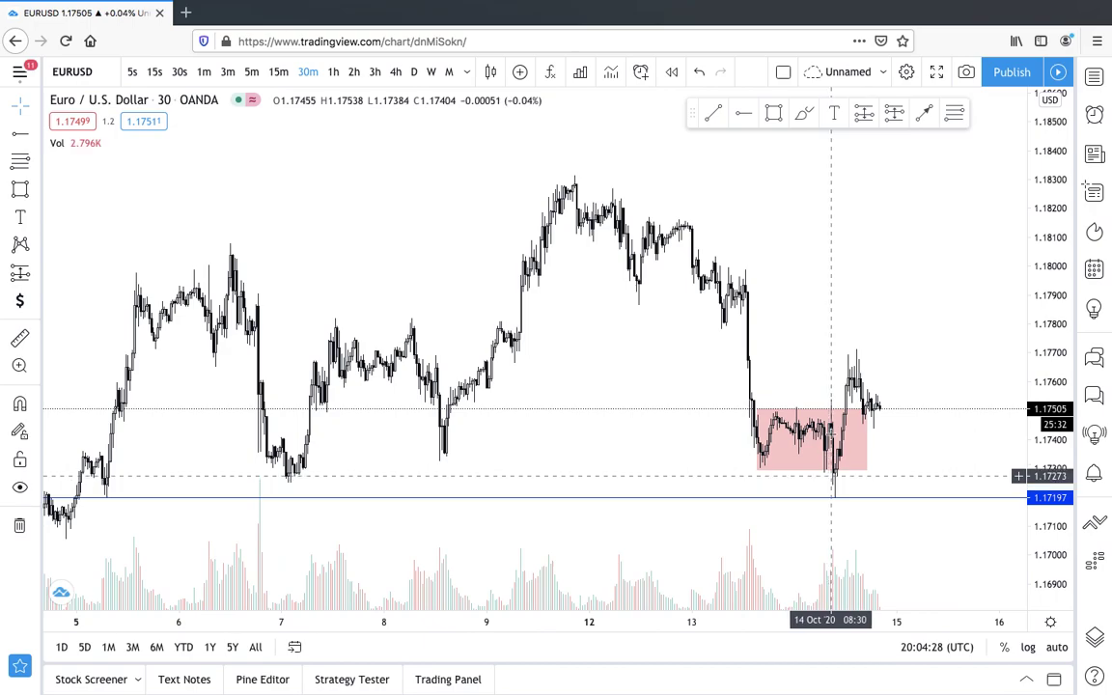
{"action": "left_click", "coordinate": [818, 409]}
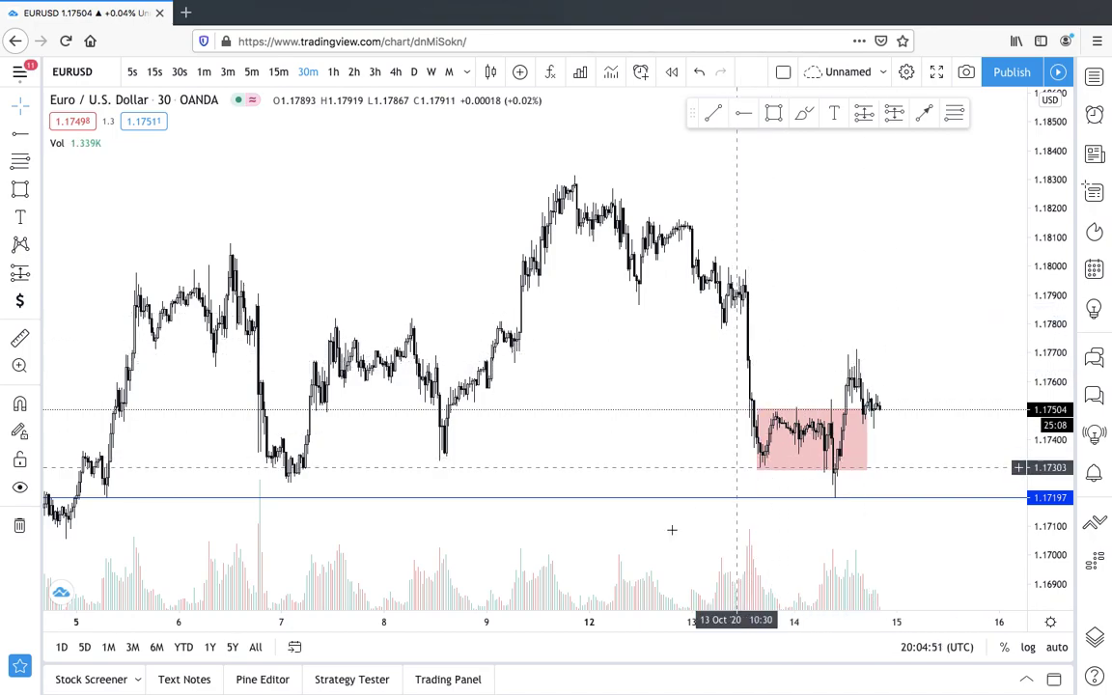
Zoom in tightly on 13–14 October, stretch the price scale, and choose Fib Retracement
{"action": "left_click", "coordinate": [519, 576]}
{"action": "left_click", "coordinate": [520, 575]}
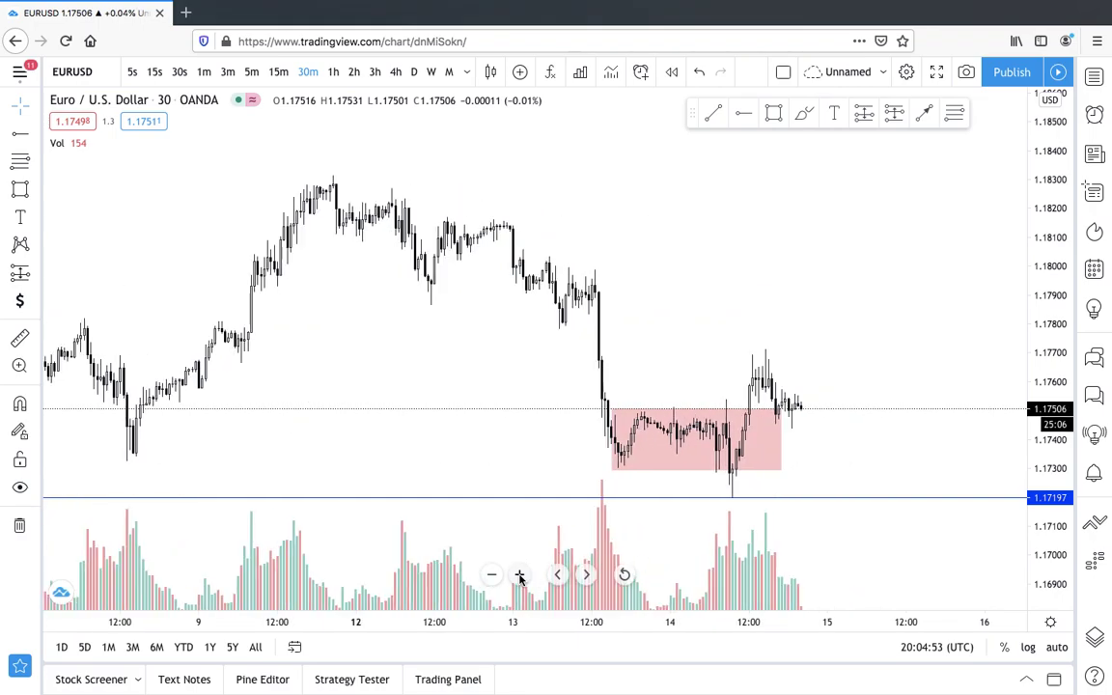
{"action": "left_click", "coordinate": [521, 575]}
{"action": "left_click", "coordinate": [522, 574]}
{"action": "left_click_drag", "start_coordinate": [1038, 454], "coordinate": [1037, 363]}
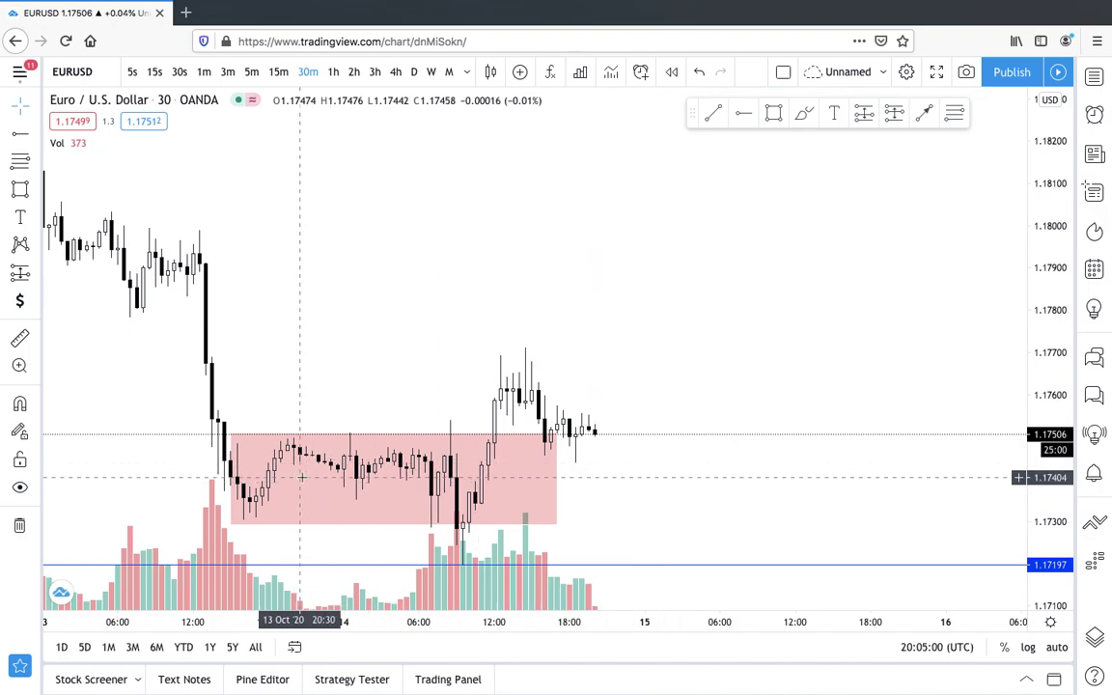
{"action": "left_click", "coordinate": [952, 119]}
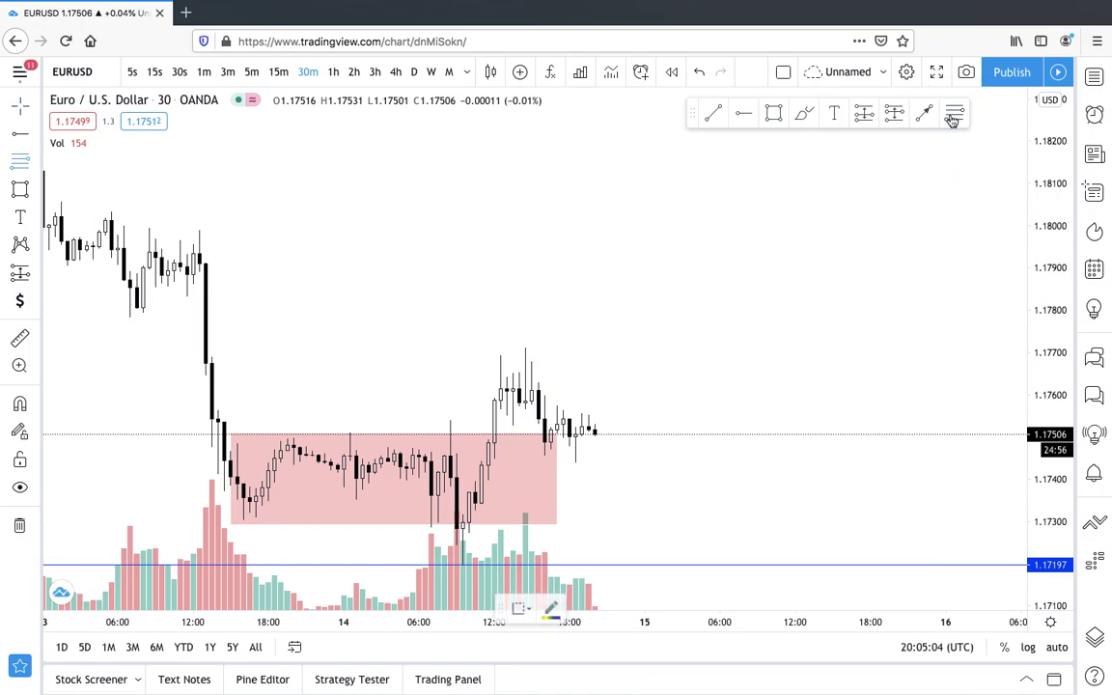
Draw a Fib retracement from the box's top-left corner to its bottom edge, then zoom out twice
{"action": "left_click", "coordinate": [237, 436]}
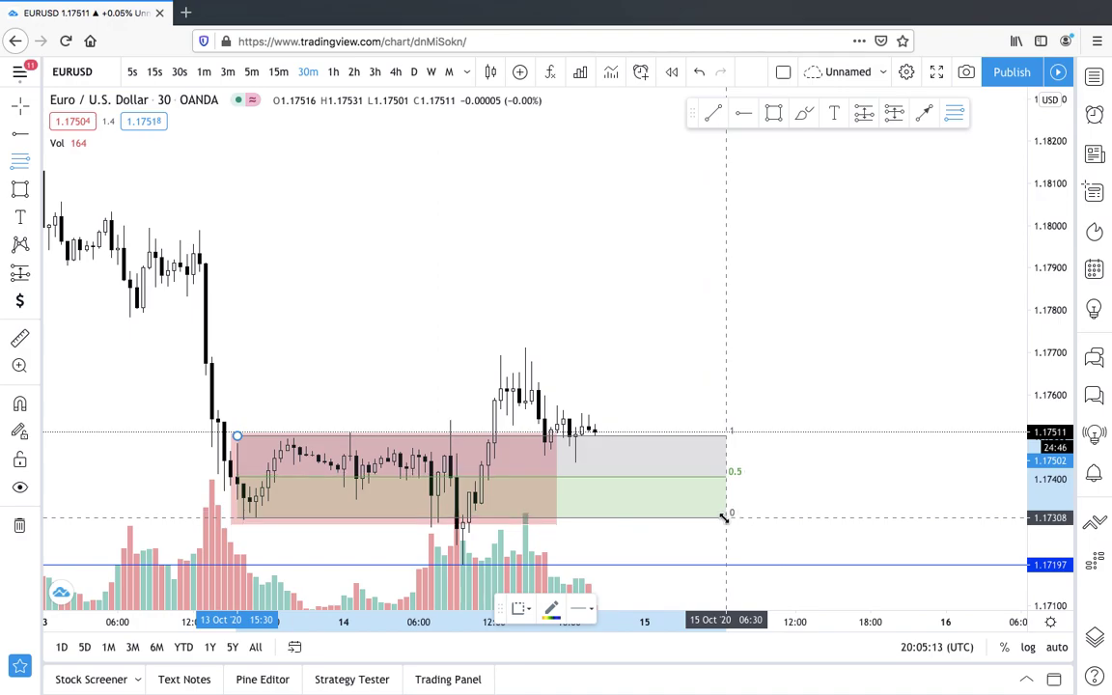
{"action": "left_click", "coordinate": [724, 514]}
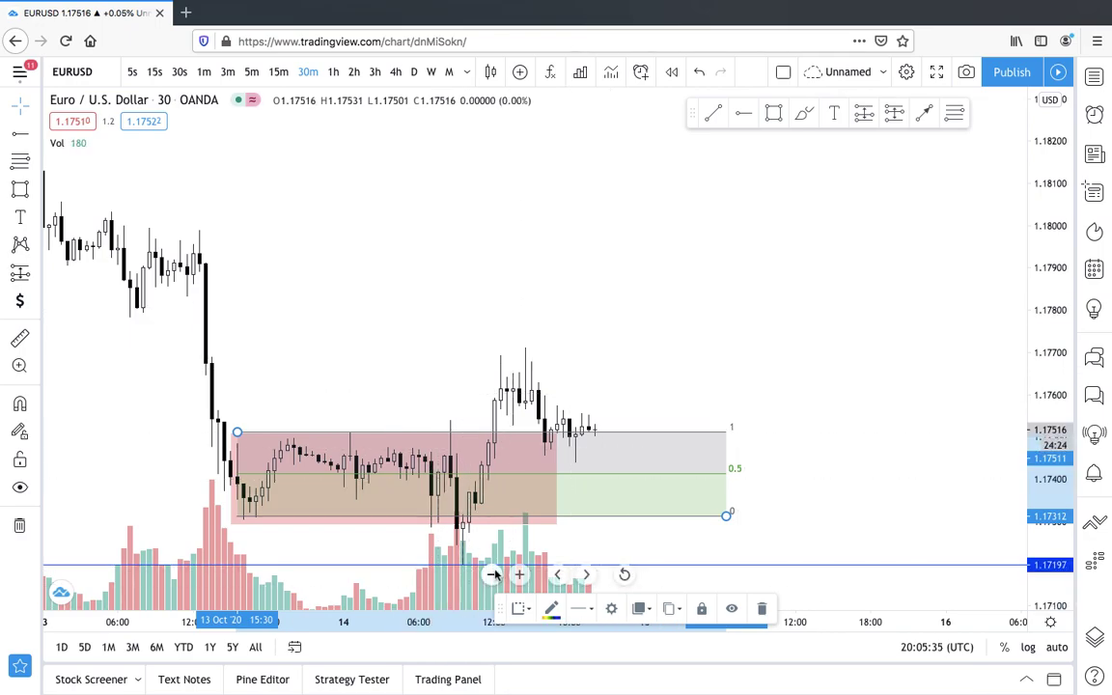
{"action": "left_click", "coordinate": [493, 574]}
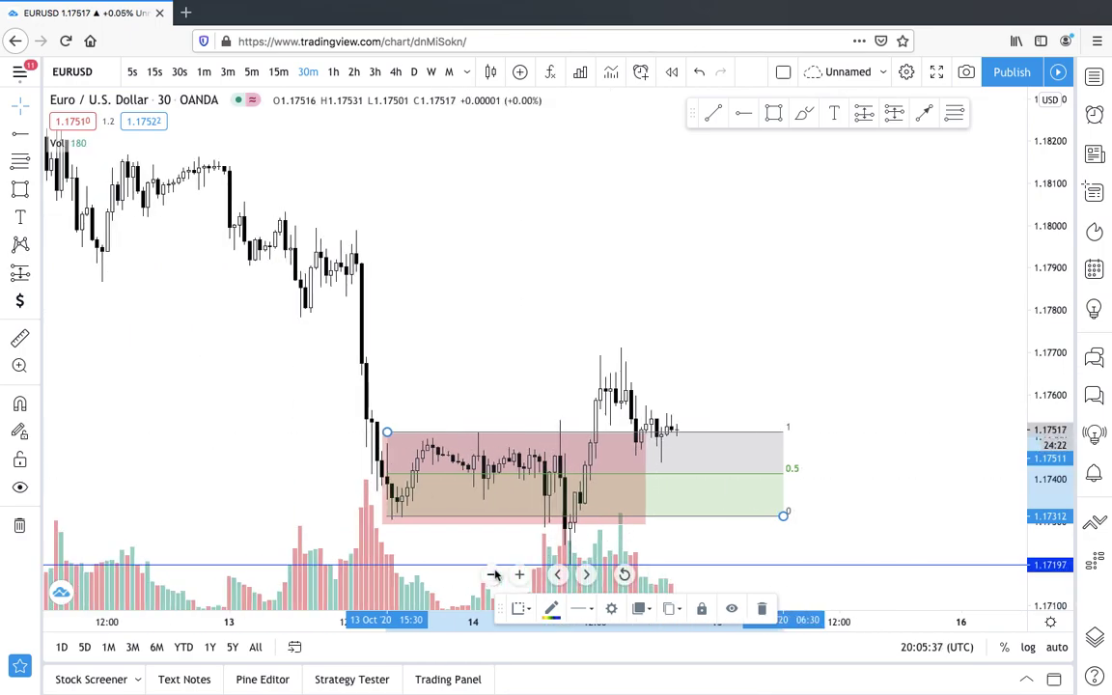
{"action": "left_click", "coordinate": [494, 574]}
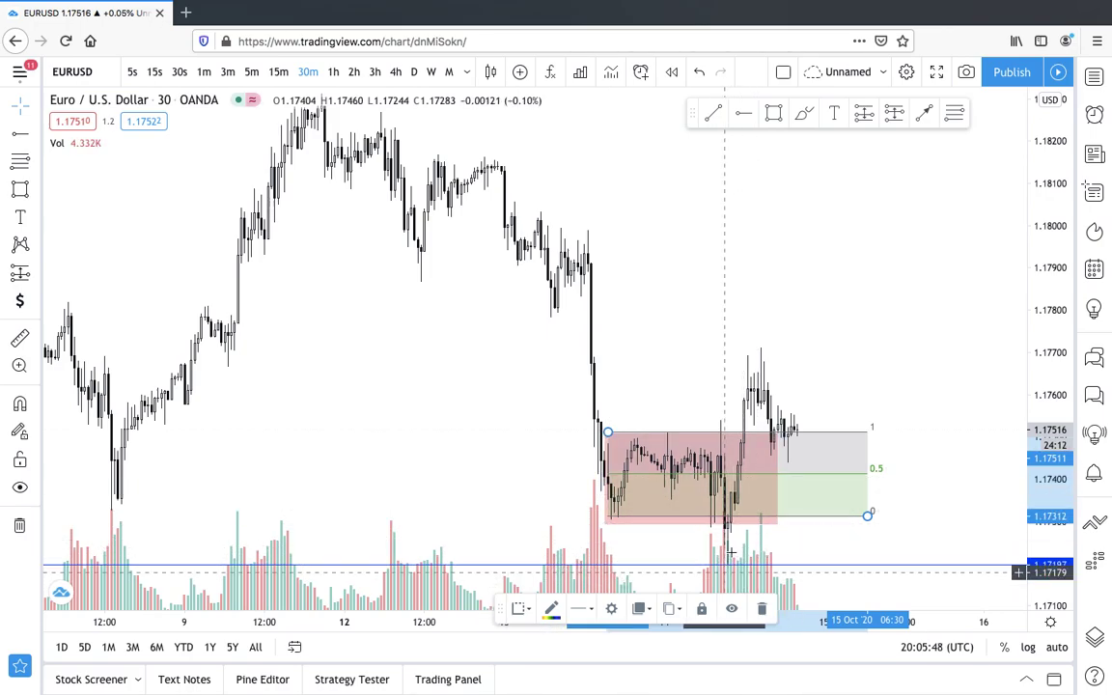
{"action": "left_click", "coordinate": [966, 650]}
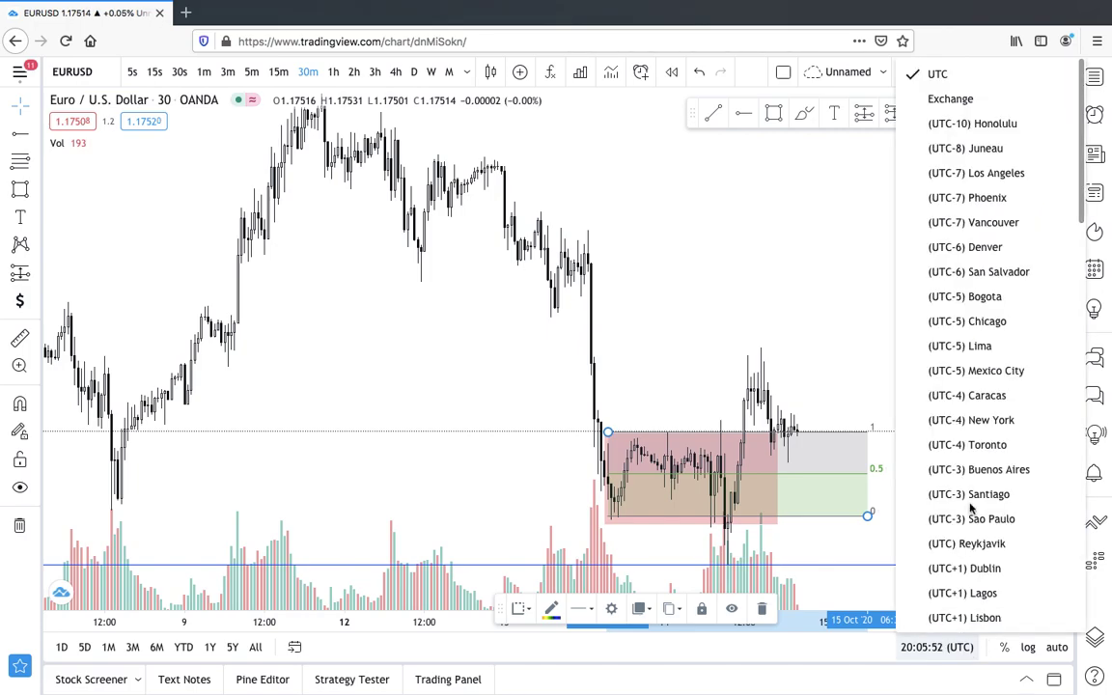
{"action": "scroll", "coordinate": [973, 502], "scroll_direction": "down", "scroll_amount": 20}
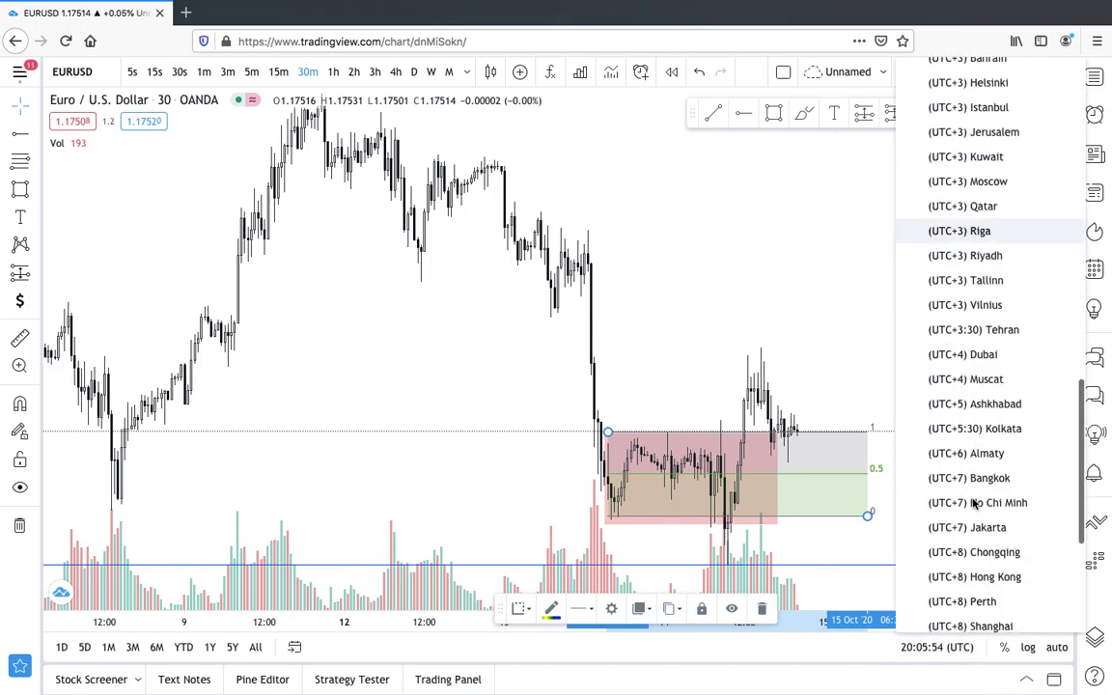
{"action": "scroll", "coordinate": [973, 502], "scroll_direction": "up", "scroll_amount": 3}
{"action": "scroll", "coordinate": [973, 502], "scroll_direction": "up", "scroll_amount": 12}
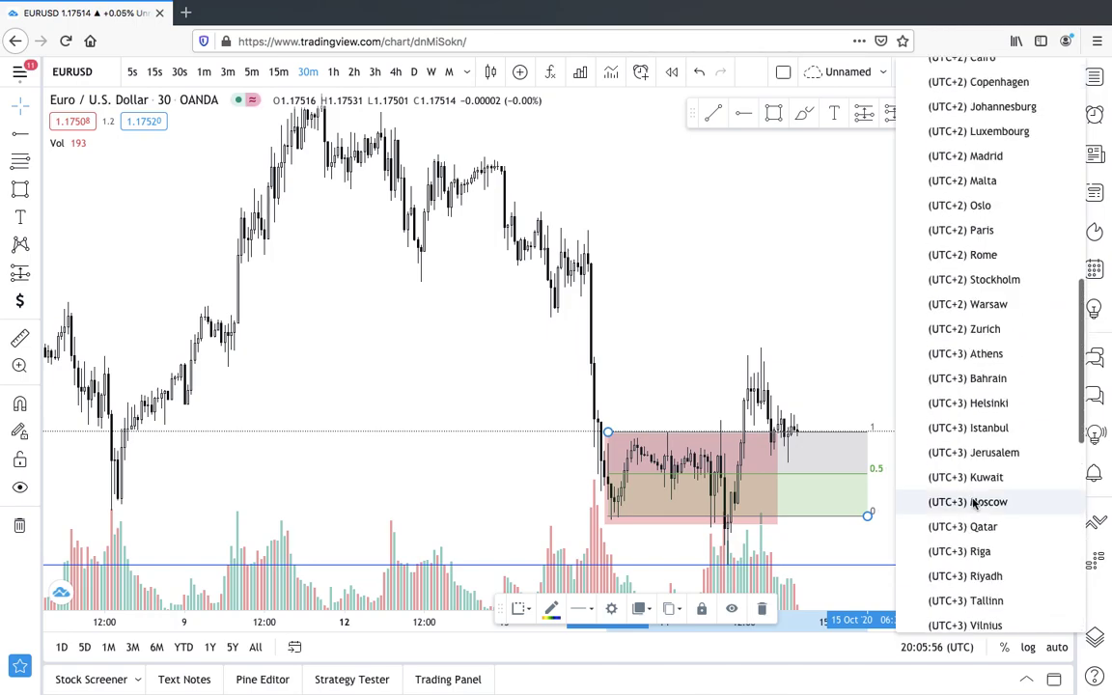
{"action": "left_click", "coordinate": [819, 322]}
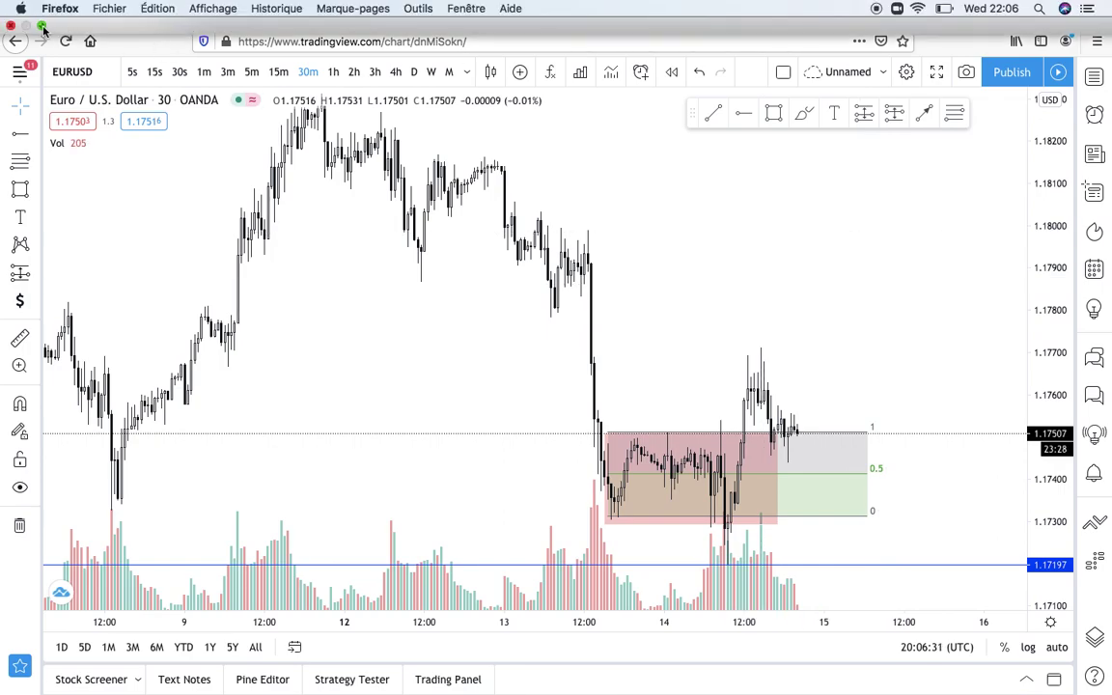
Exit Firefox full screen and bring PowerPoint's slide 11 of LEGACY BOOK forward
{"action": "left_click", "coordinate": [41, 27]}
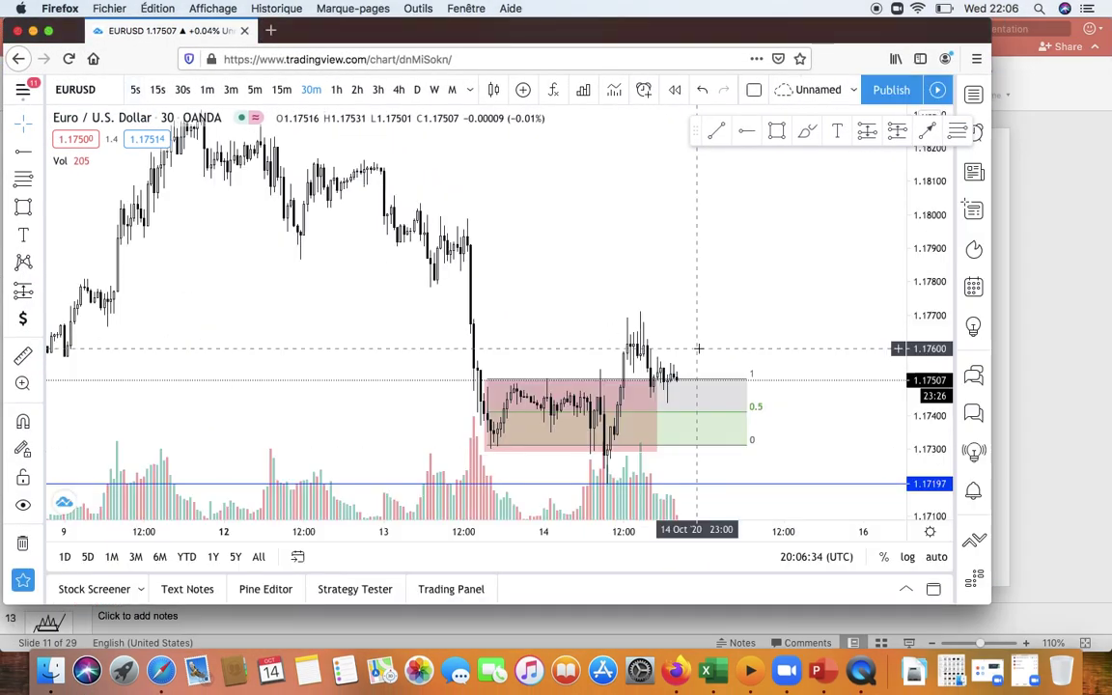
{"action": "left_click", "coordinate": [1001, 307]}
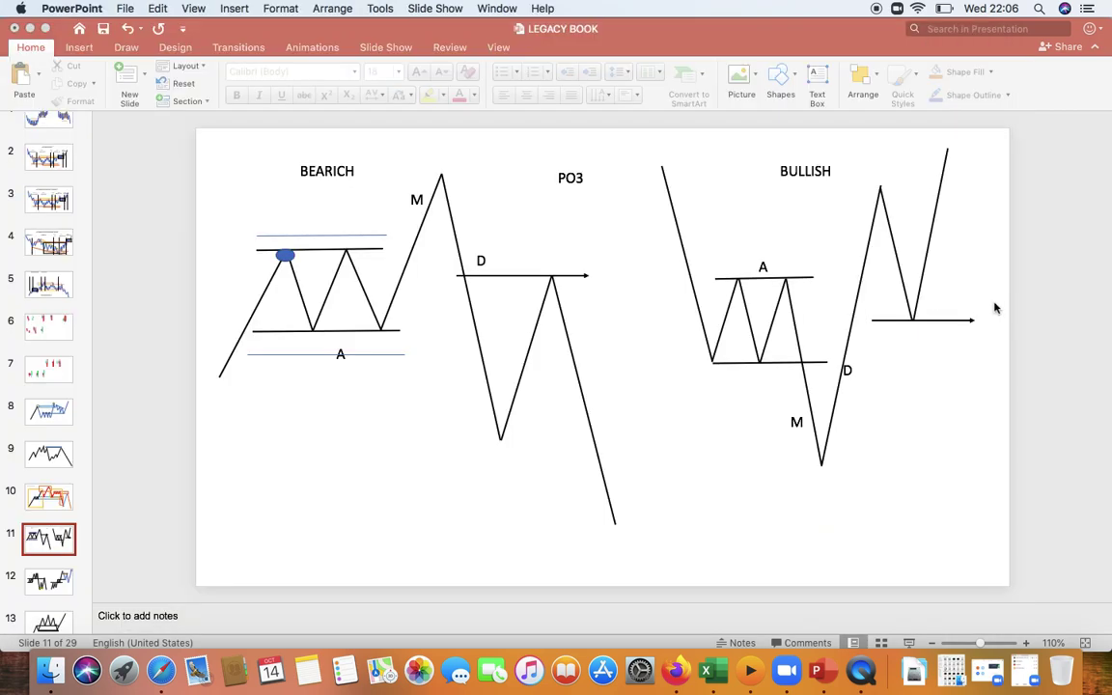